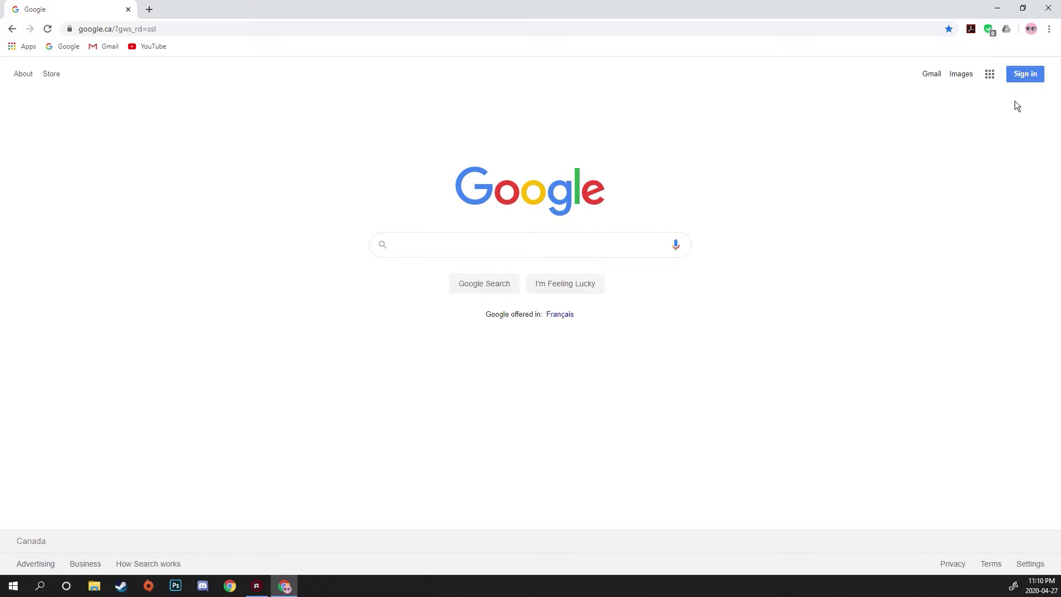
- Add a new Chrome profile named 'Profile 1' with no desktop shortcut
left_click(1031, 31)
left_click(900, 364)
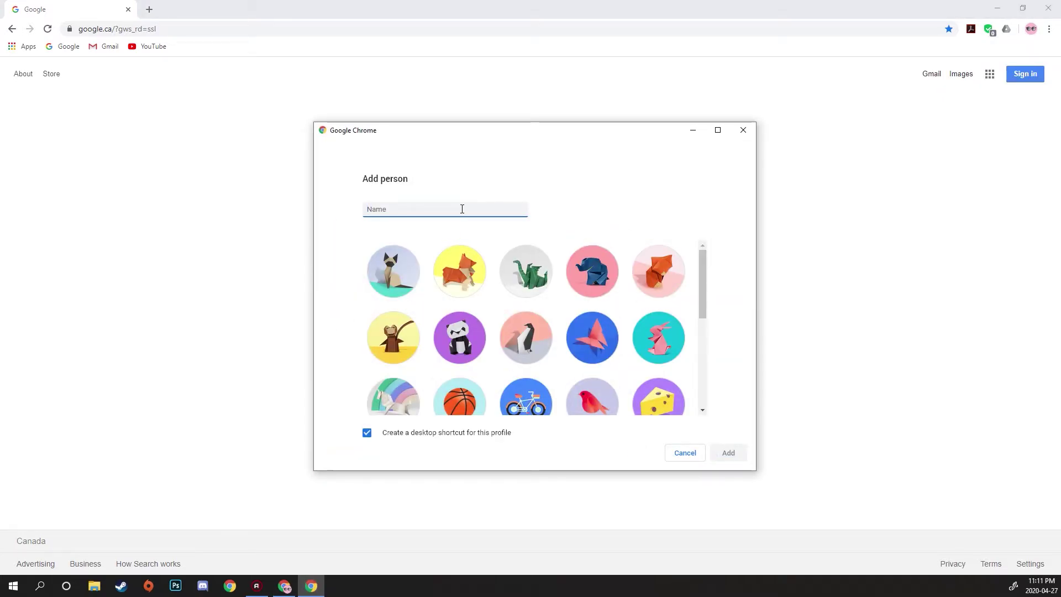
type("Profile 1")
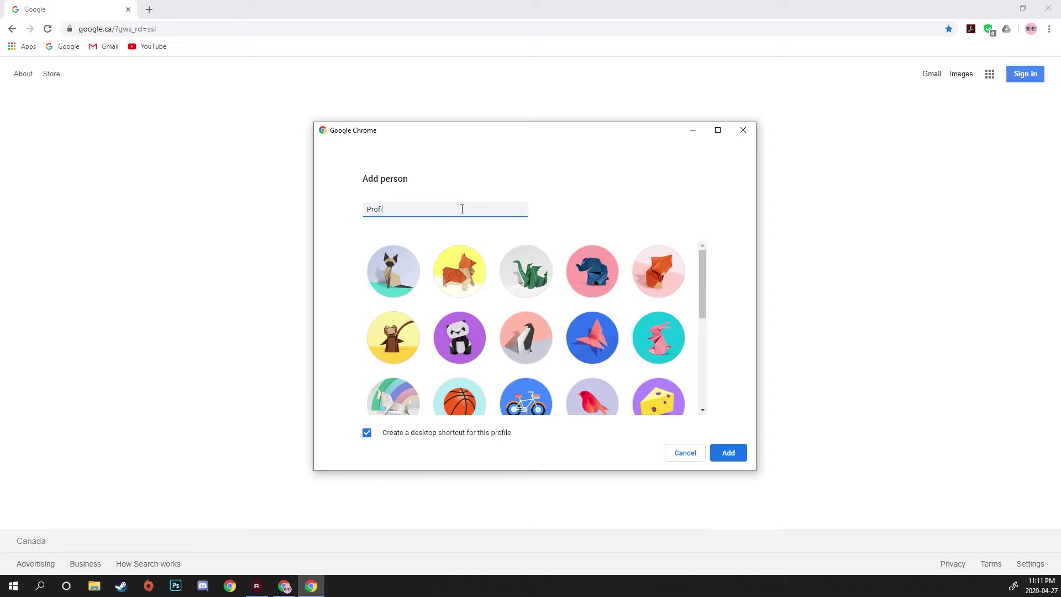
left_click(367, 432)
scroll(484, 314, "down", 1)
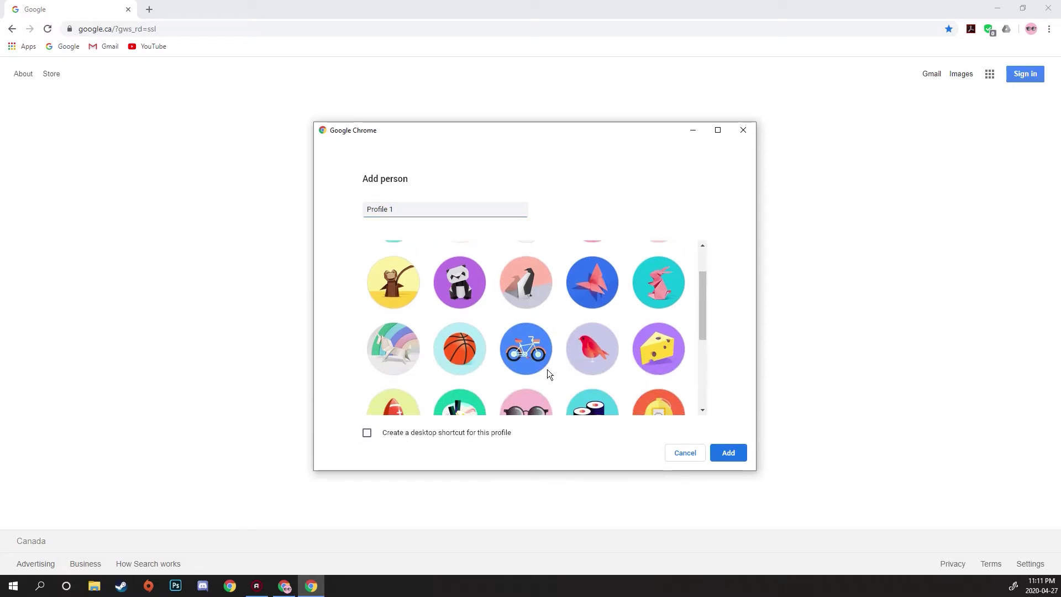
left_click(733, 456)
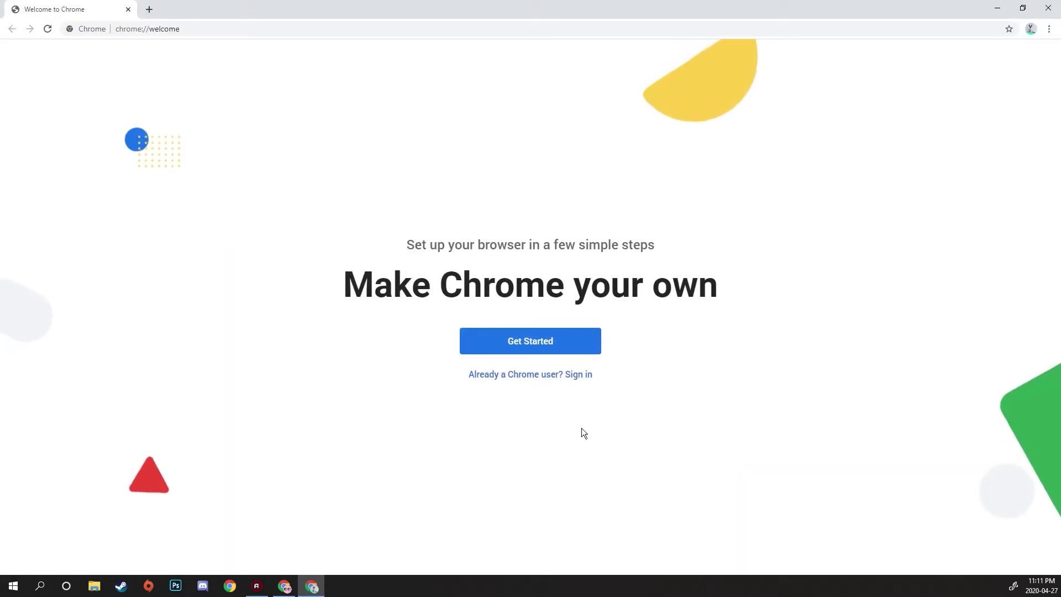
- Sign Profile 1 into Chrome with the school e-mail, then the YRDSB user name and password
left_click(561, 375)
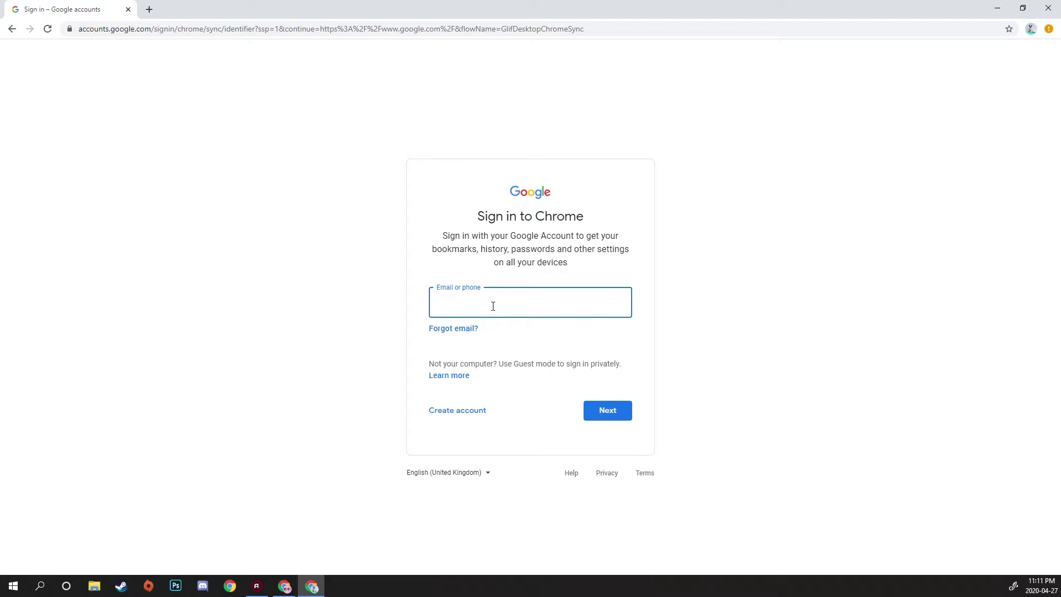
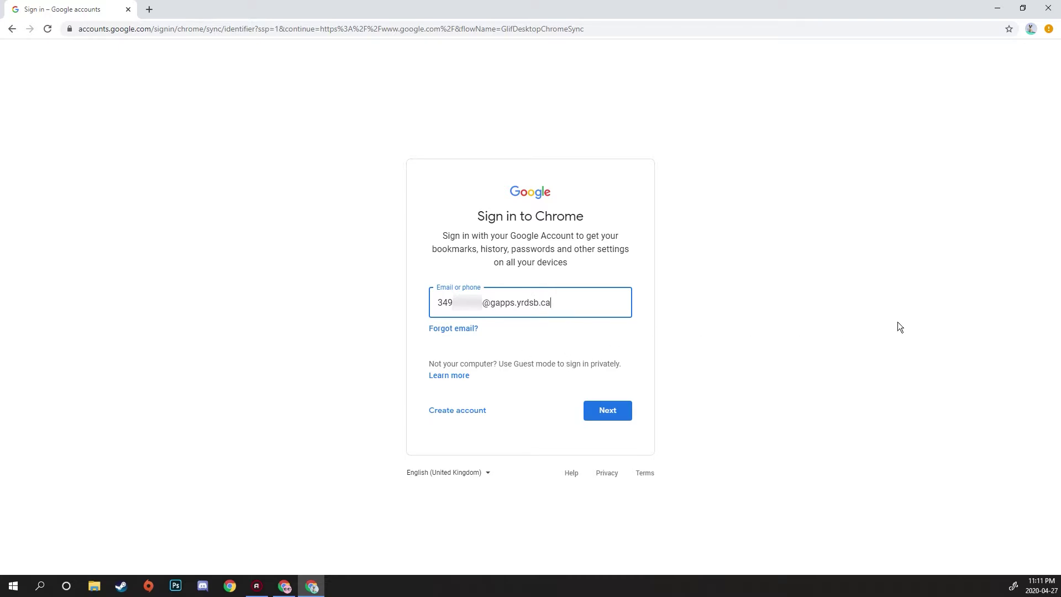
key("Return")
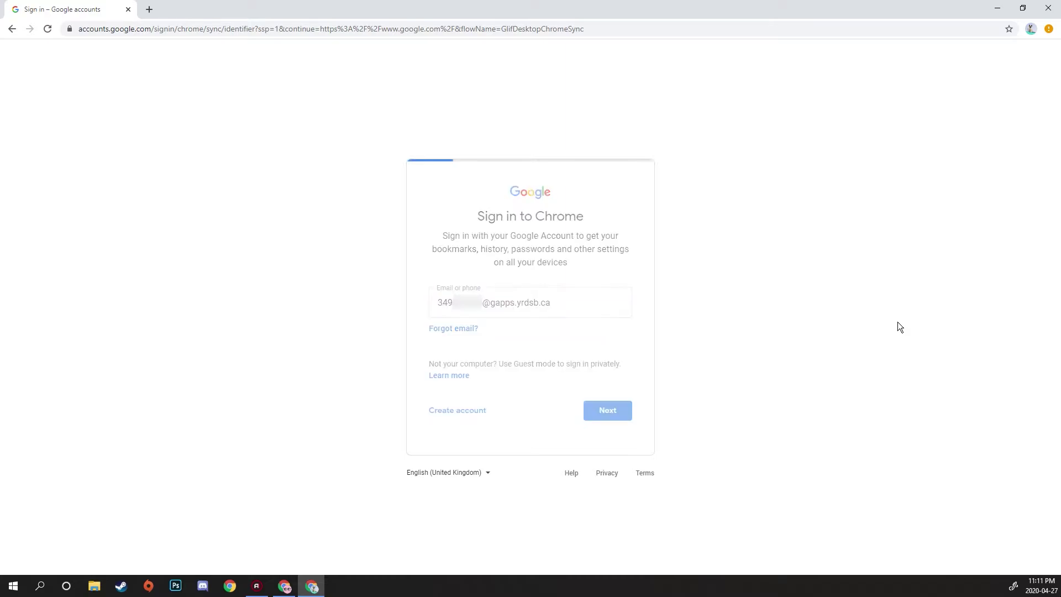
left_click(556, 342)
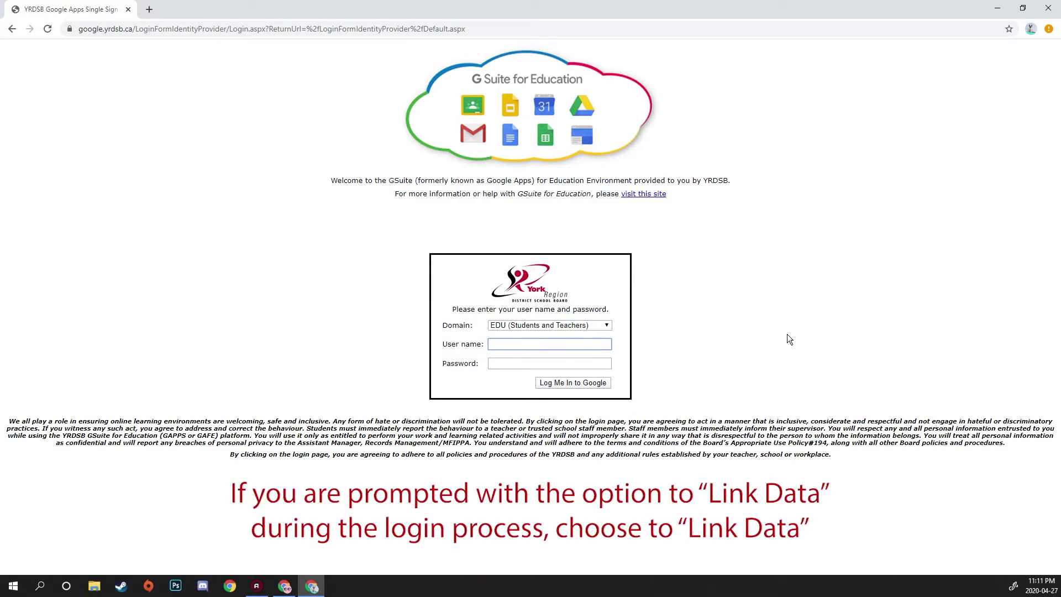
type("349")
key("Tab")
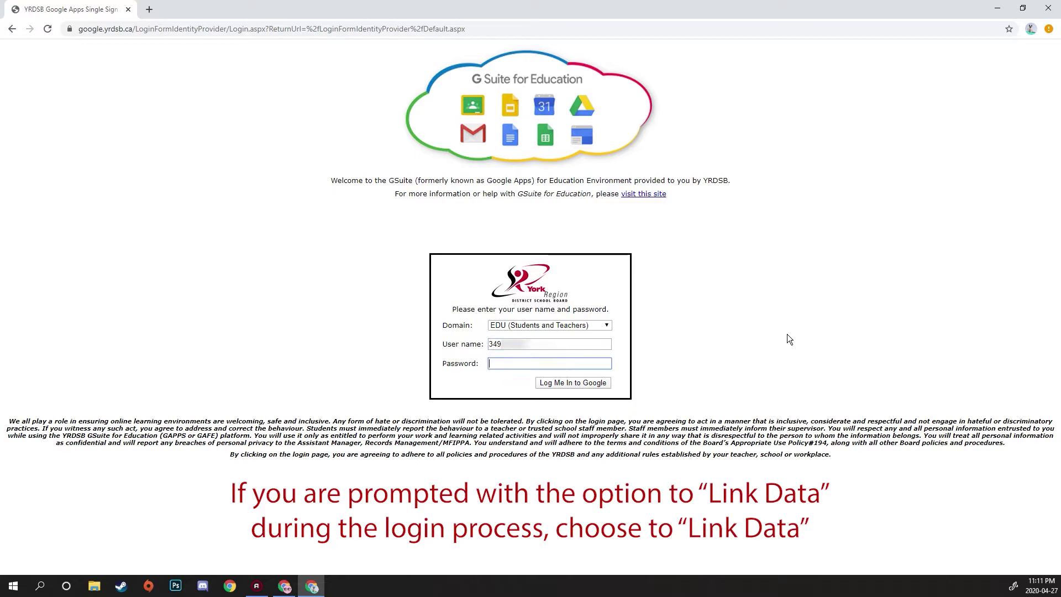
type("••••••••")
key("Return")
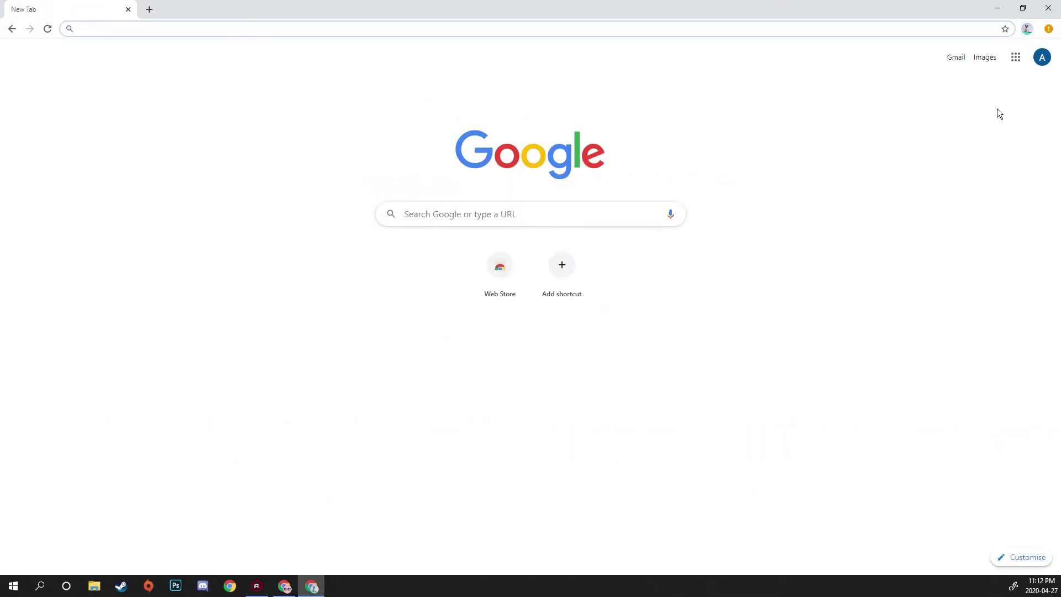
- Add another Chrome profile named 'Profile 2', keeping the default desktop shortcut
left_click(1028, 30)
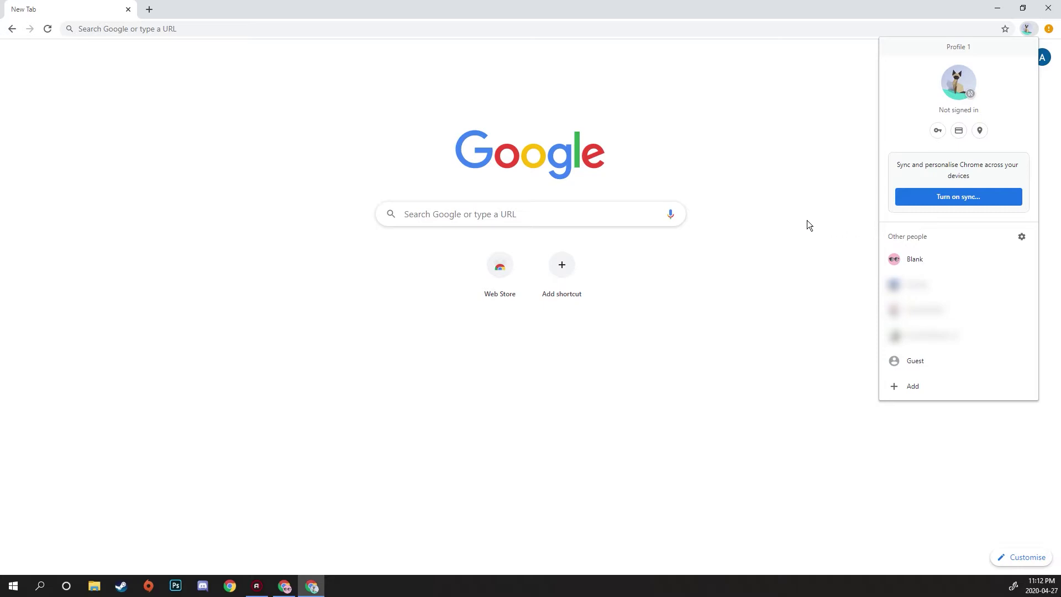
left_click(893, 385)
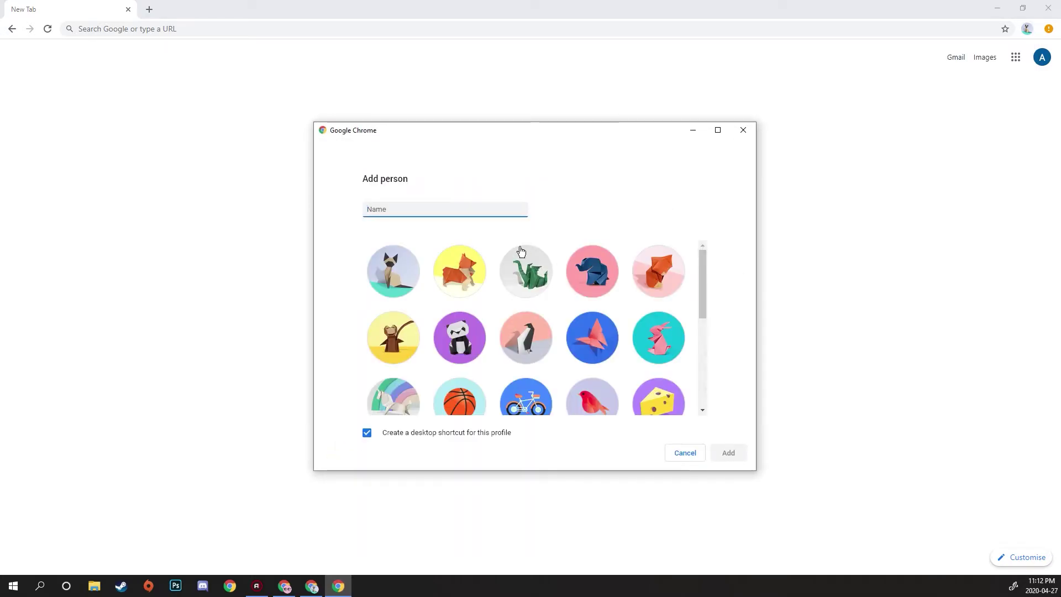
type("Profile 2")
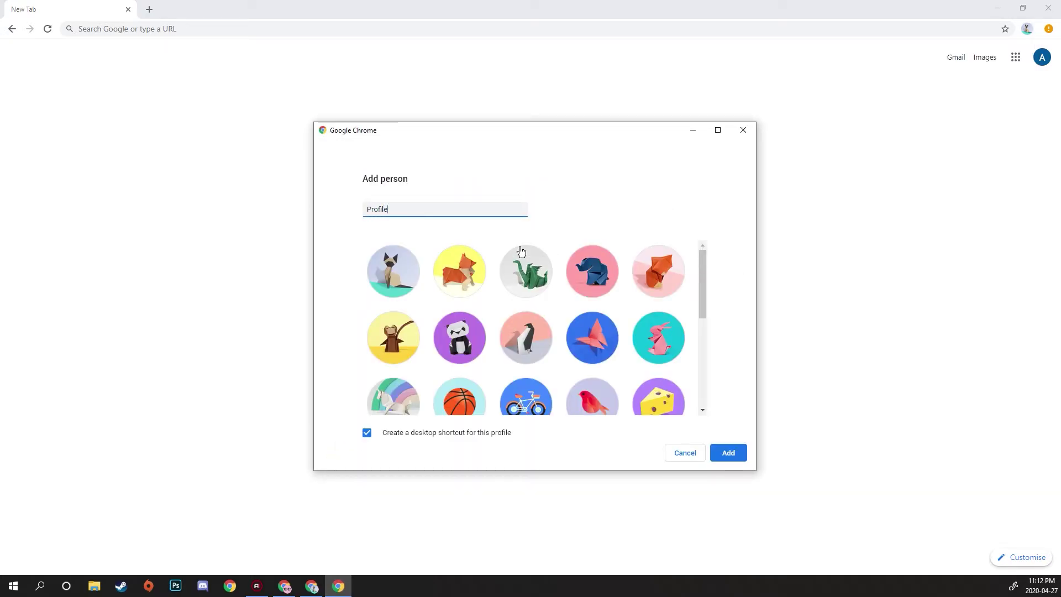
left_click(729, 452)
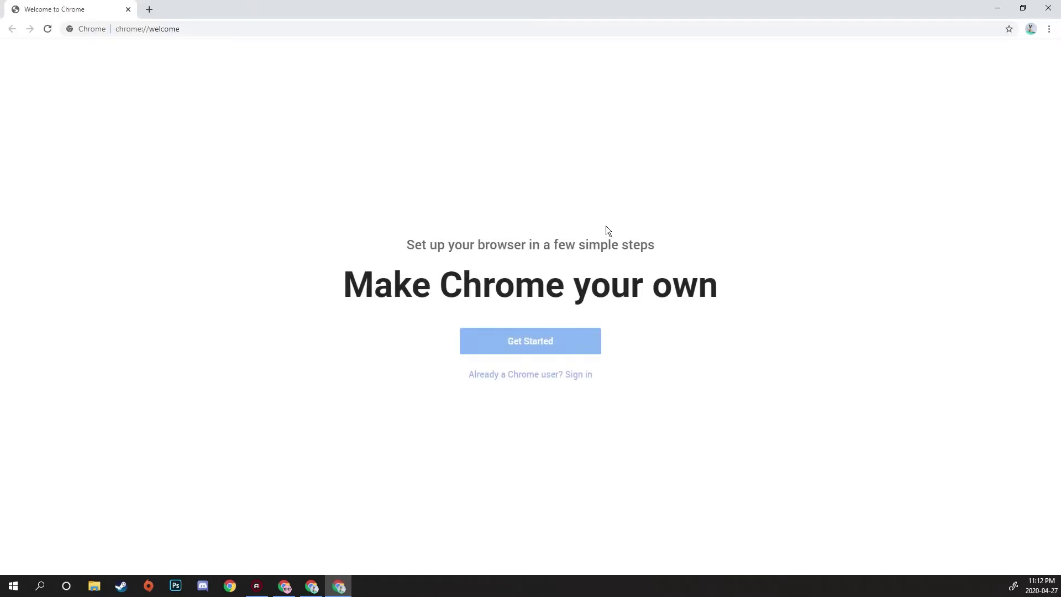
- Sign Profile 2 into Chrome with the second school e-mail and its YRDSB credentials
left_click(575, 374)
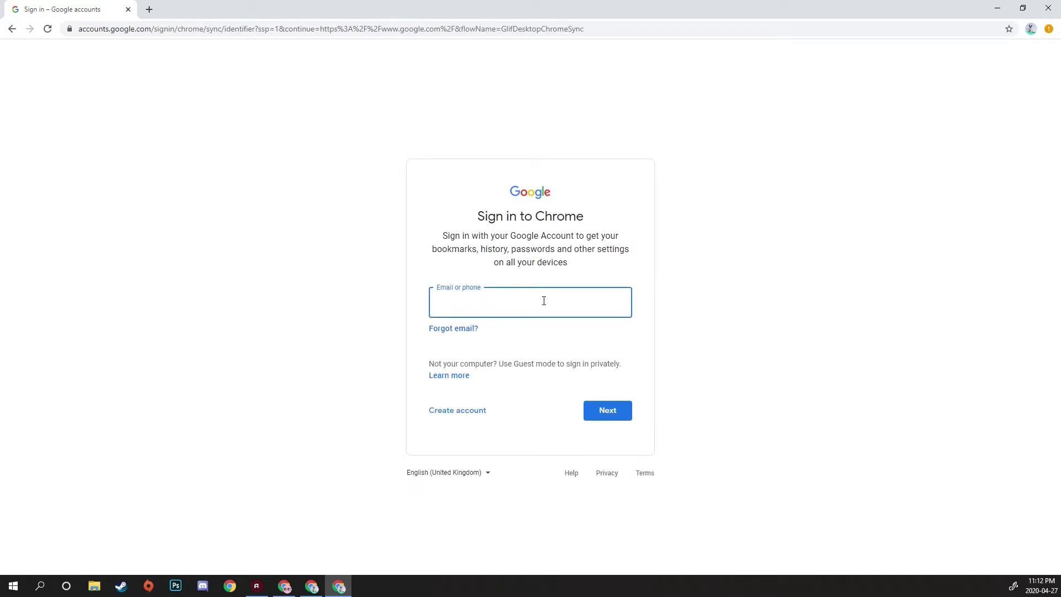
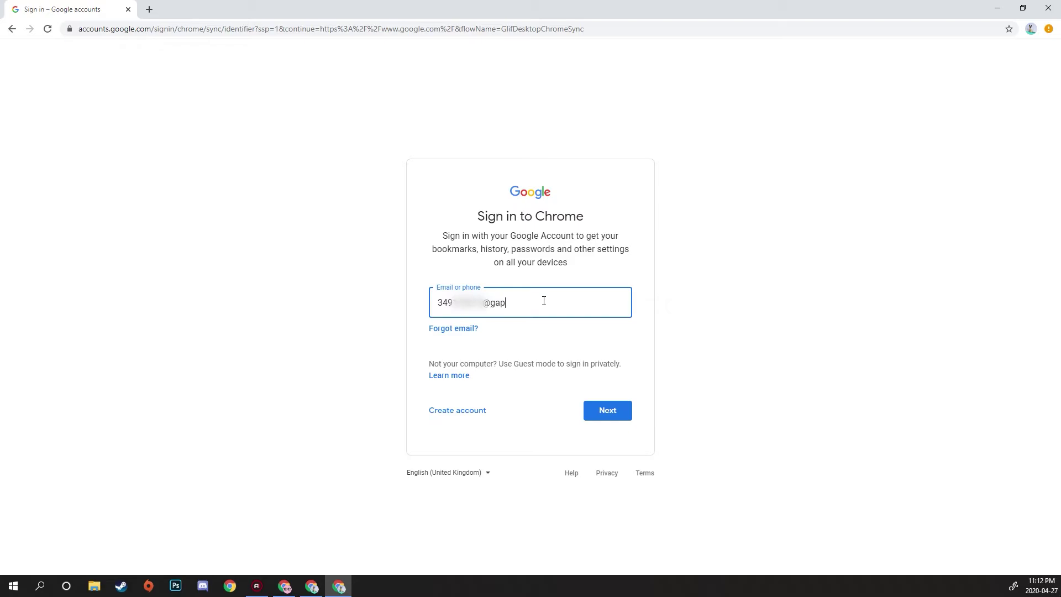
key("Return")
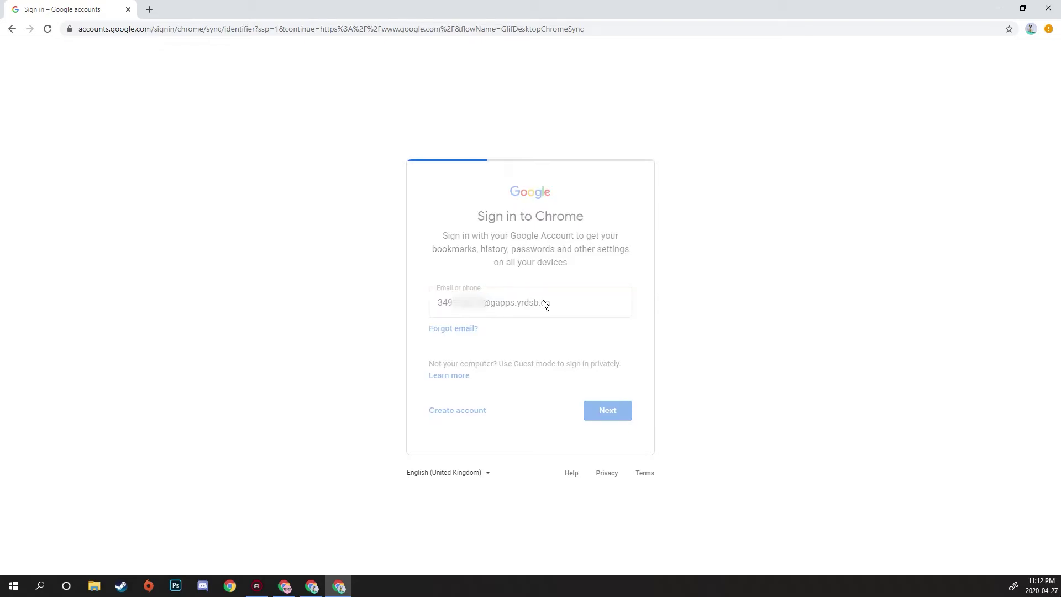
left_click(600, 343)
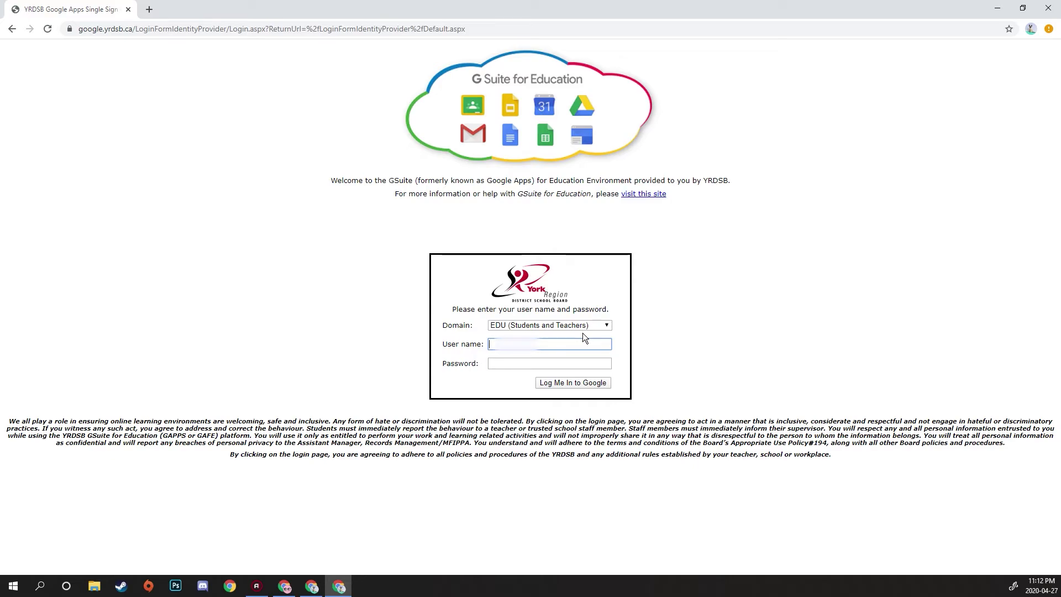
type("3412")
key("Tab")
type("•")
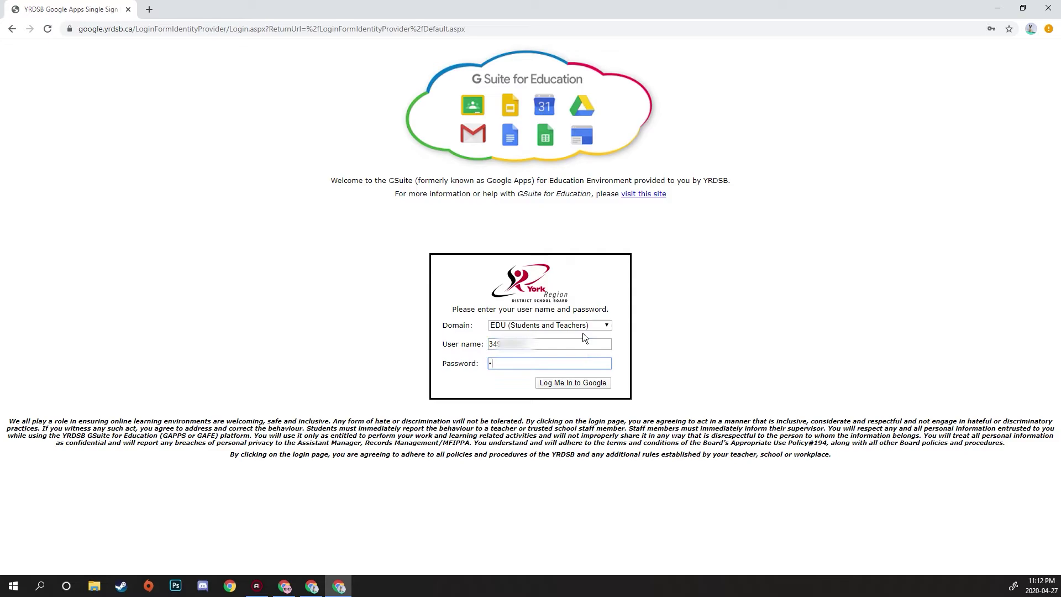
type("••••••")
left_click(566, 384)
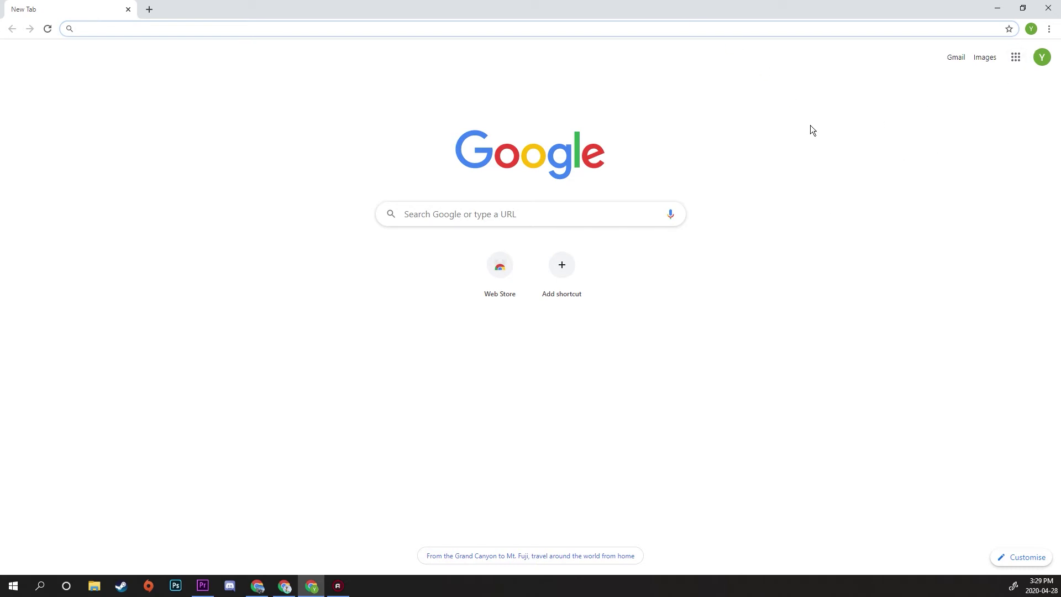
- Switch to Profile 1 from the profile menu, opening its window beside Profile 2's
left_click(1032, 30)
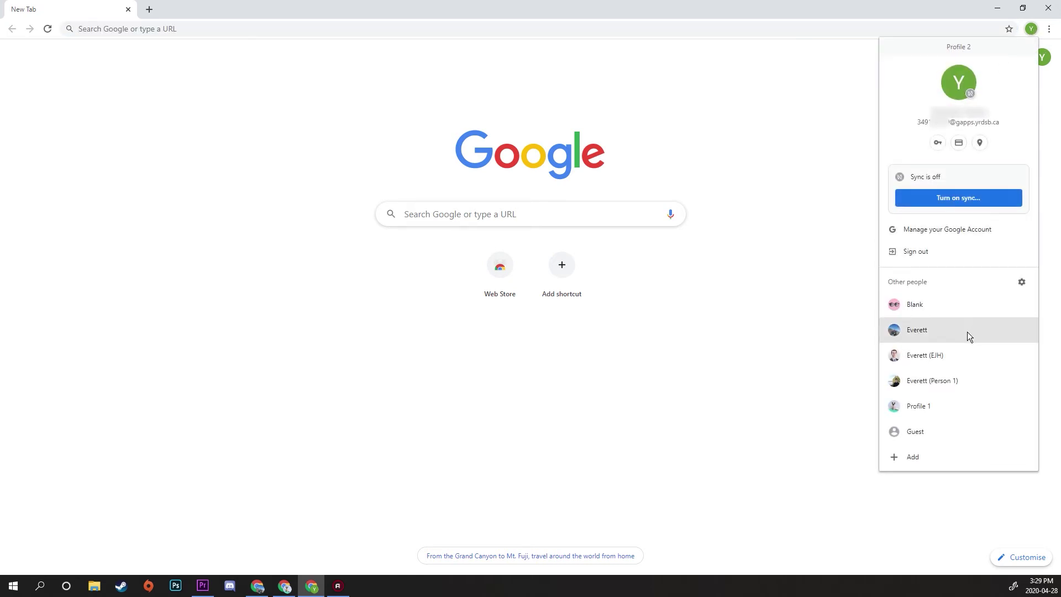
left_click(955, 406)
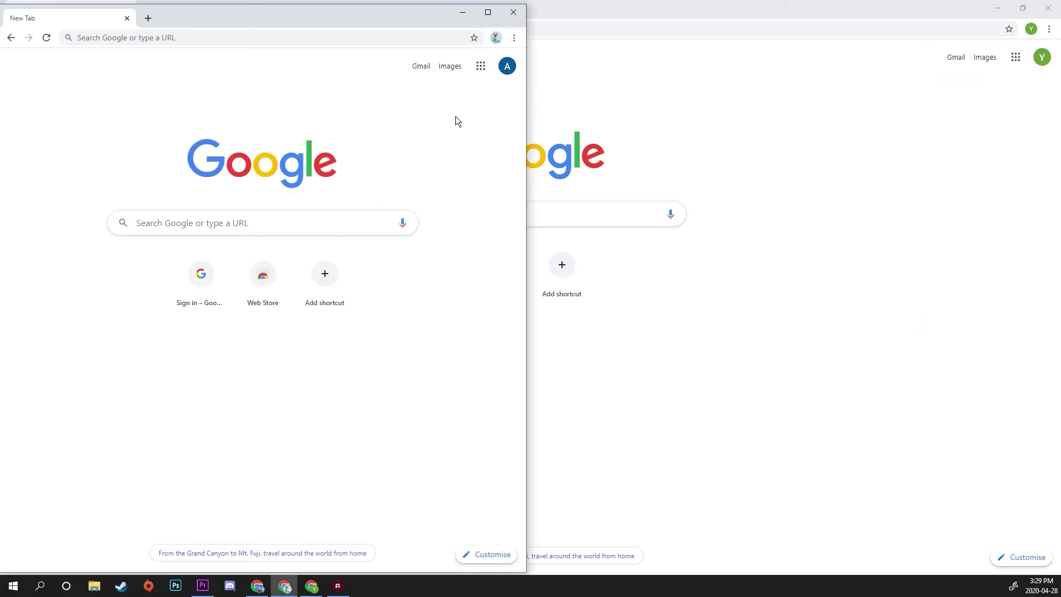